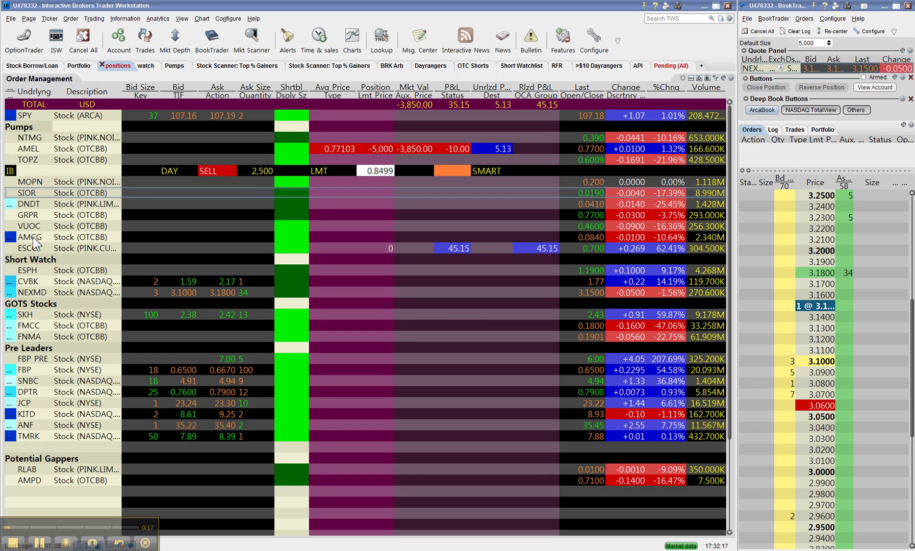
- Select the ESCC row in the Order Management list
left_click(59, 249)
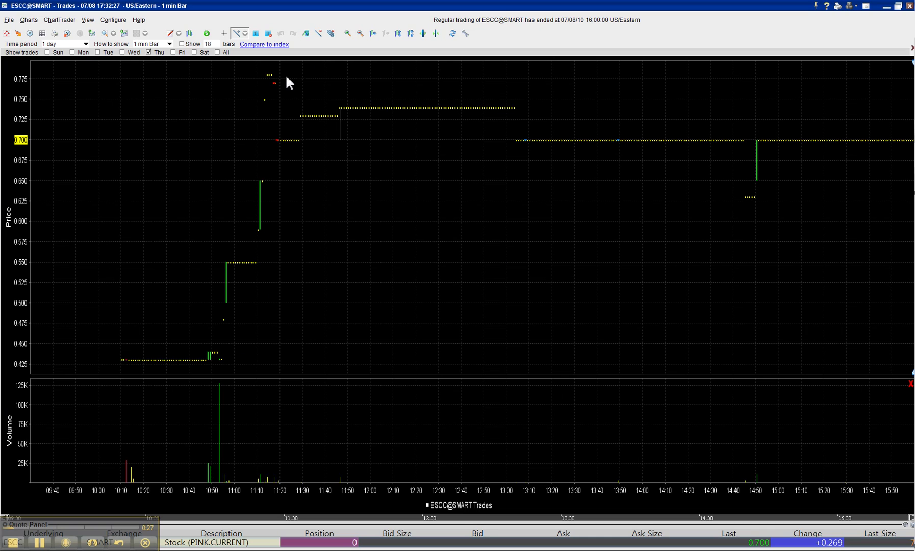
- Draw ESCC trendlines at the 11:15 spike, near 11:20, and along 0.700, then select the 11:17 line
left_click_drag(286, 75, 274, 82)
left_click_drag(275, 116, 280, 152)
mouse_move(558, 140)
left_mouse_down()
mouse_move(655, 129)
mouse_move(628, 139)
left_mouse_up()
left_click(280, 153)
left_click(271, 176)
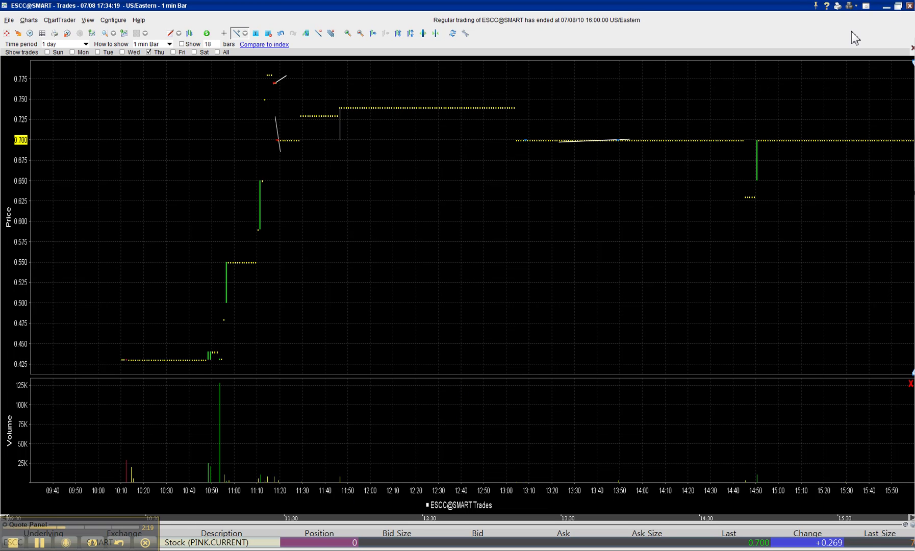
left_click(283, 79)
- Close the ESCC chart, view AMEL's 1-minute intraday chart via Ctrl+Shift+C, then close it
left_click(910, 7)
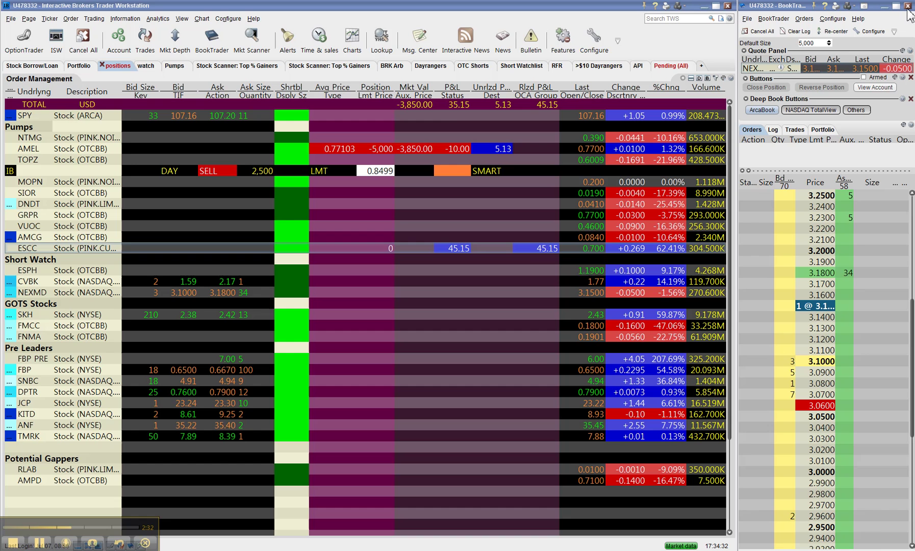
left_click(73, 149)
key("ctrl+shift+c")
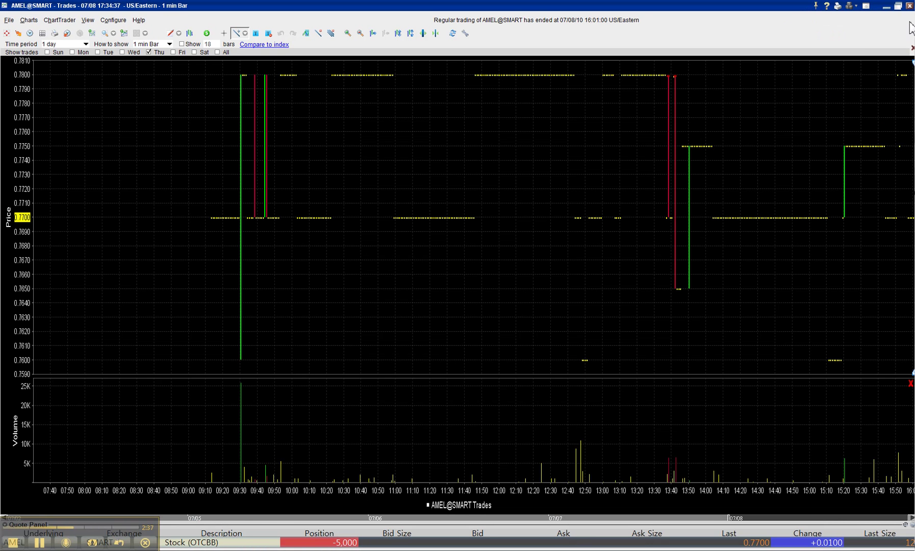
left_click(910, 6)
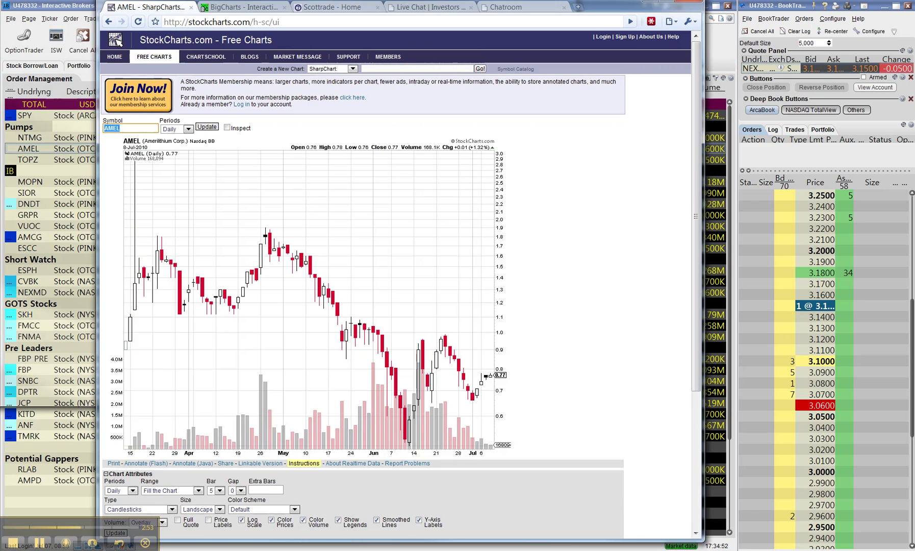
- Maximize and restore the StockCharts AMEL daily chart window, then minimize the browser
double_click(315, 11)
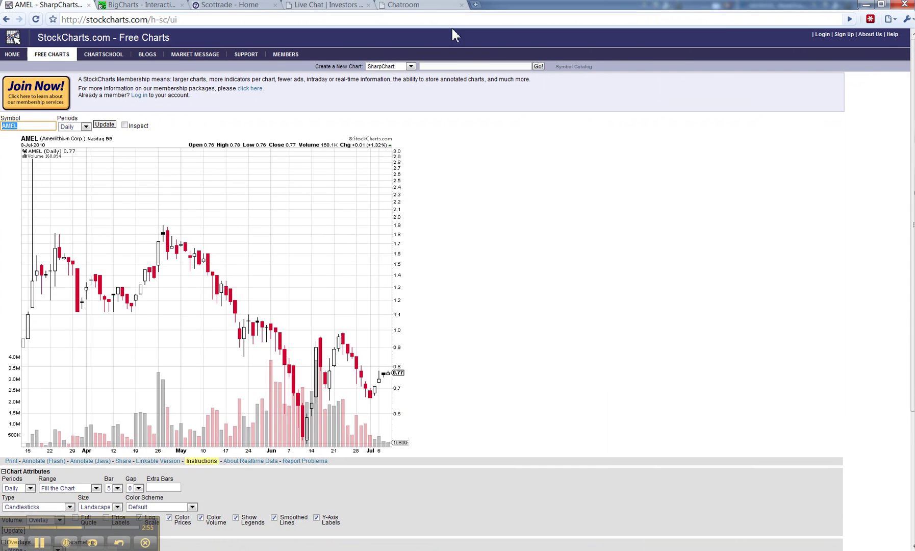
left_click(884, 6)
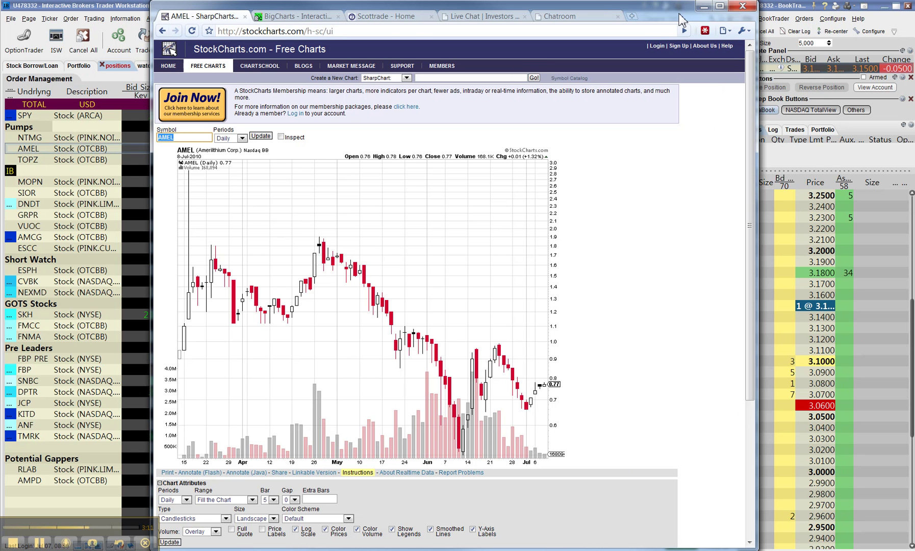
left_click(704, 6)
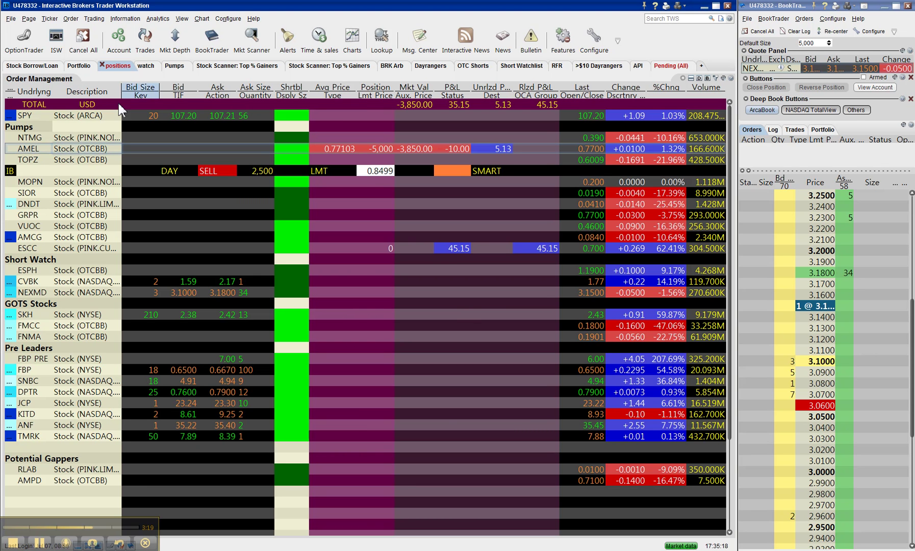
- Open TOPZ's 1-minute chart and draw a short trendline near the 09:35 bars around 0.77
double_click(58, 159)
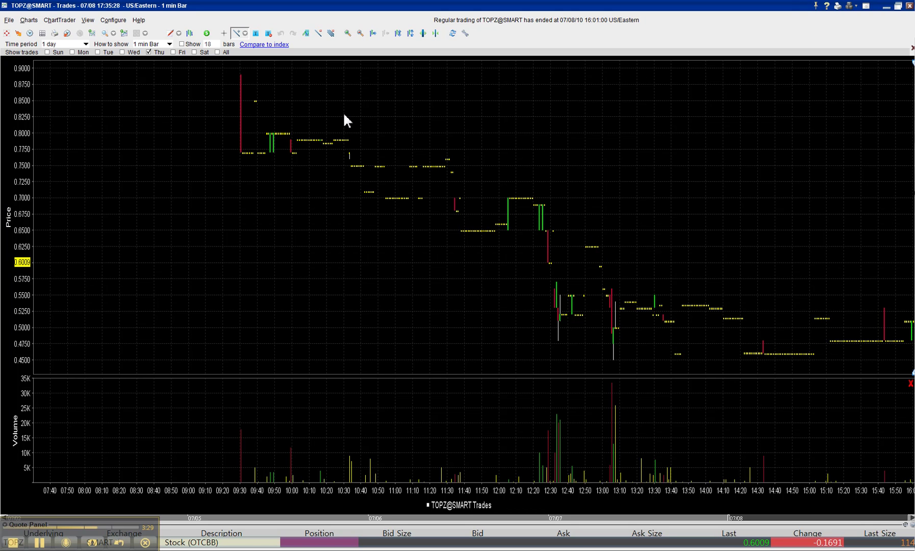
left_click_drag(236, 149, 253, 160)
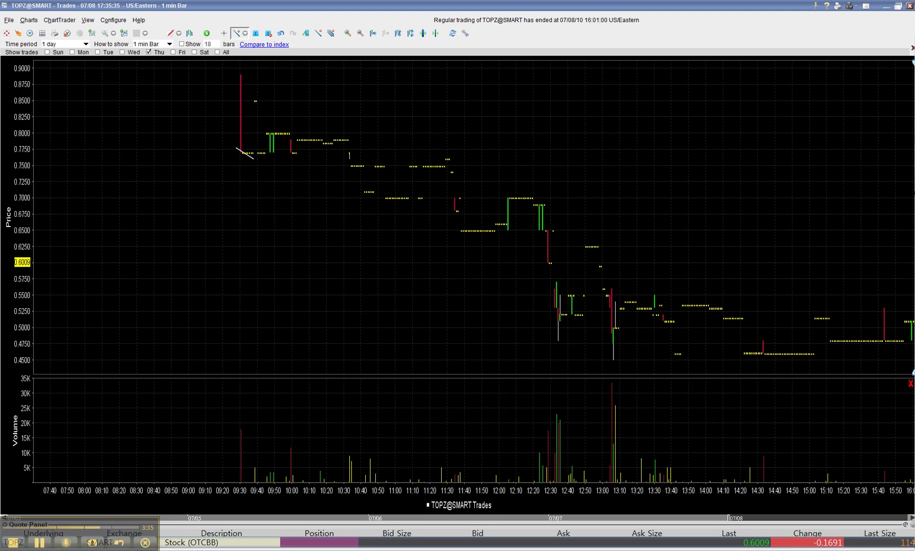
key("alt+Tab")
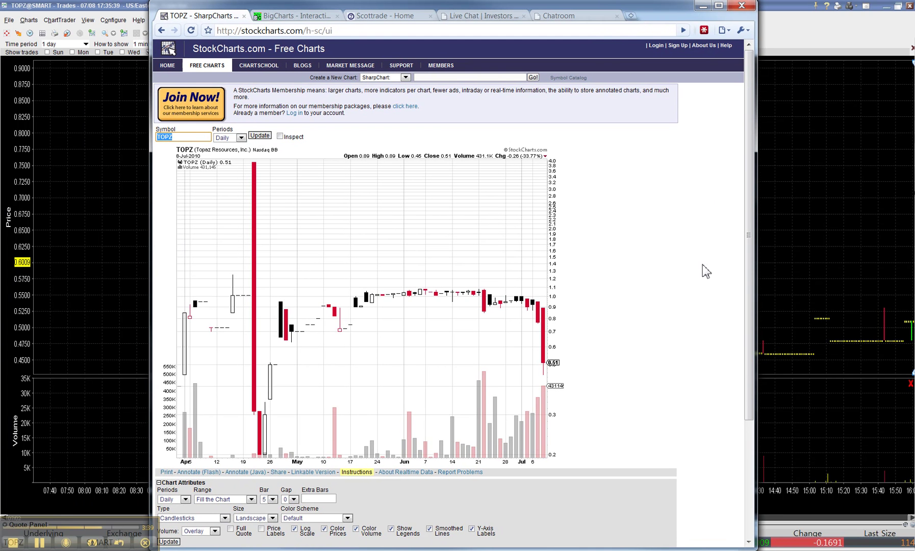
double_click(528, 322)
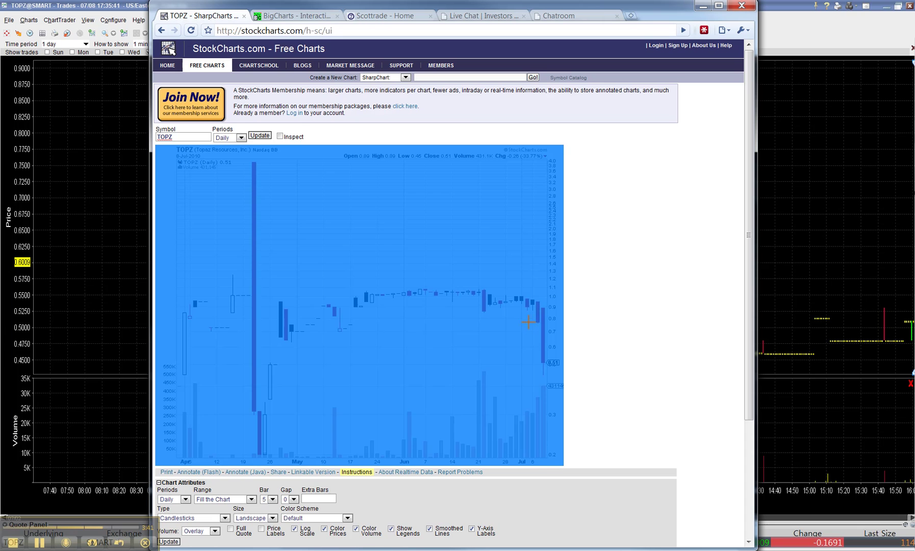
left_click(623, 300)
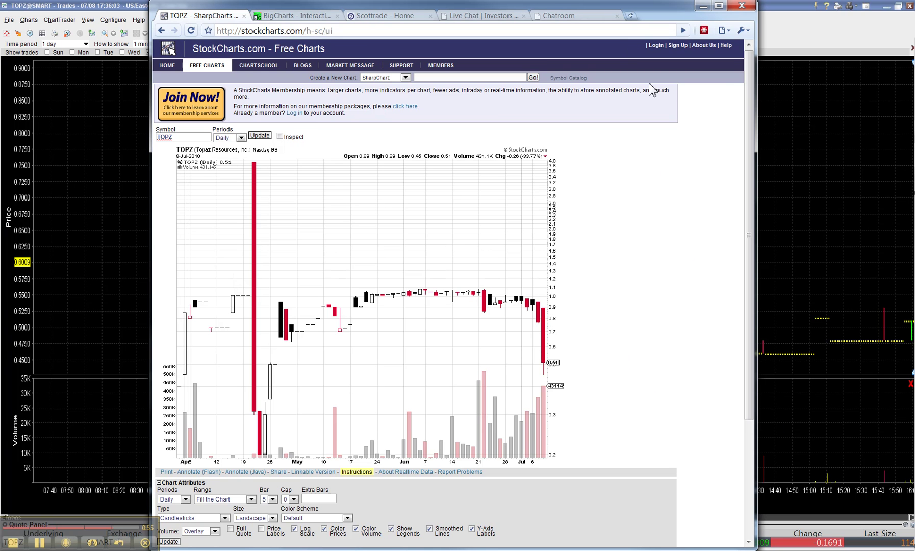
left_click(703, 6)
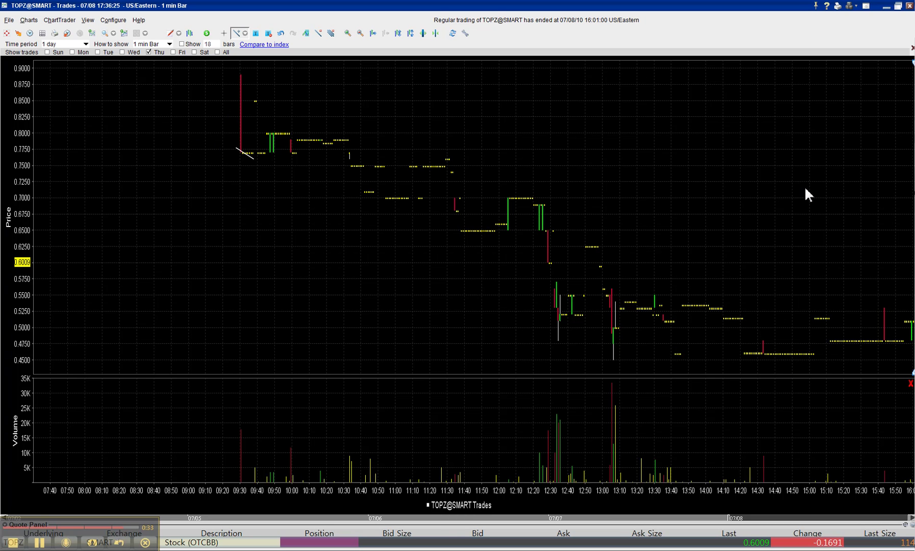
- Close the TOPZ chart window to reveal the Order Management list
left_click(909, 5)
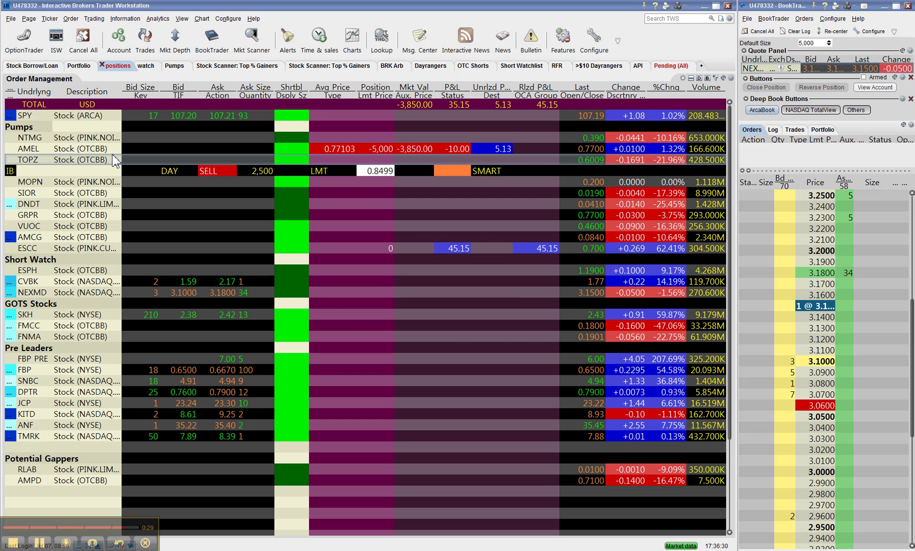